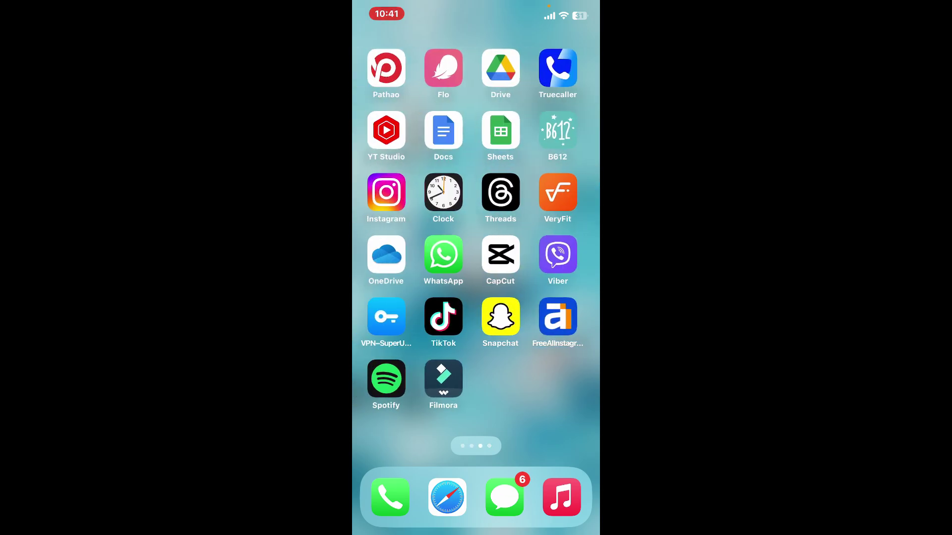
Step: Swipe to the Home Screen page with the Wallet app and dismiss its quick actions menu
left_click_drag(551, 260, 387, 260)
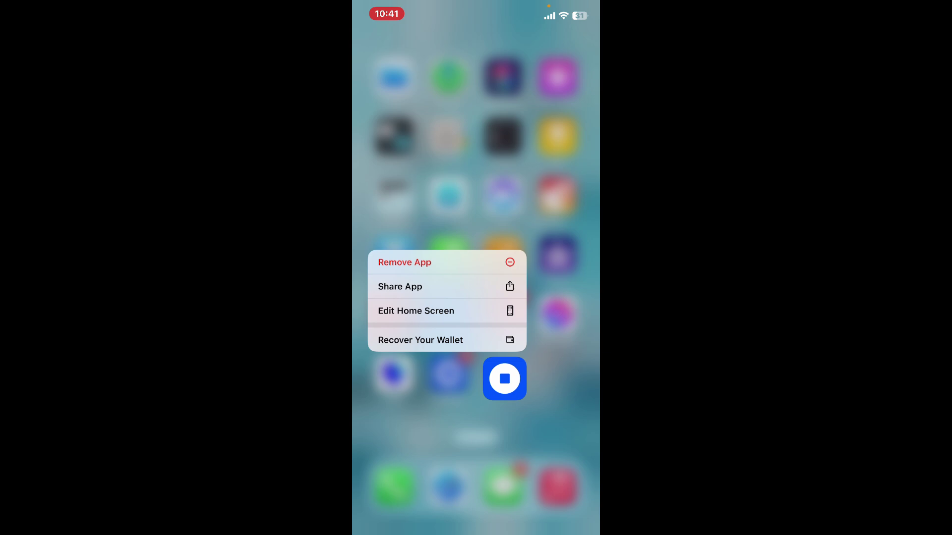
left_click(475, 446)
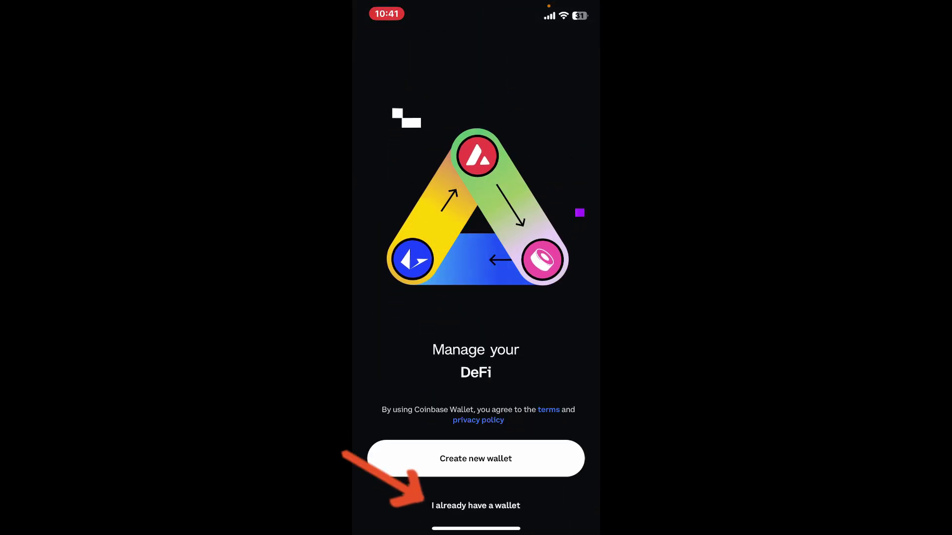
Step: Start the 'I already have a wallet' import and select one of the found iCloud backups
left_click(475, 505)
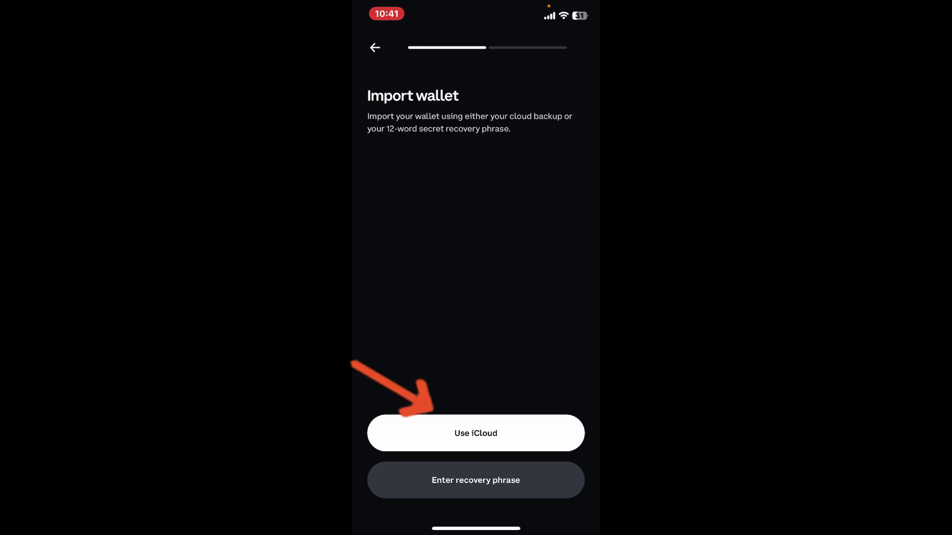
left_click(475, 433)
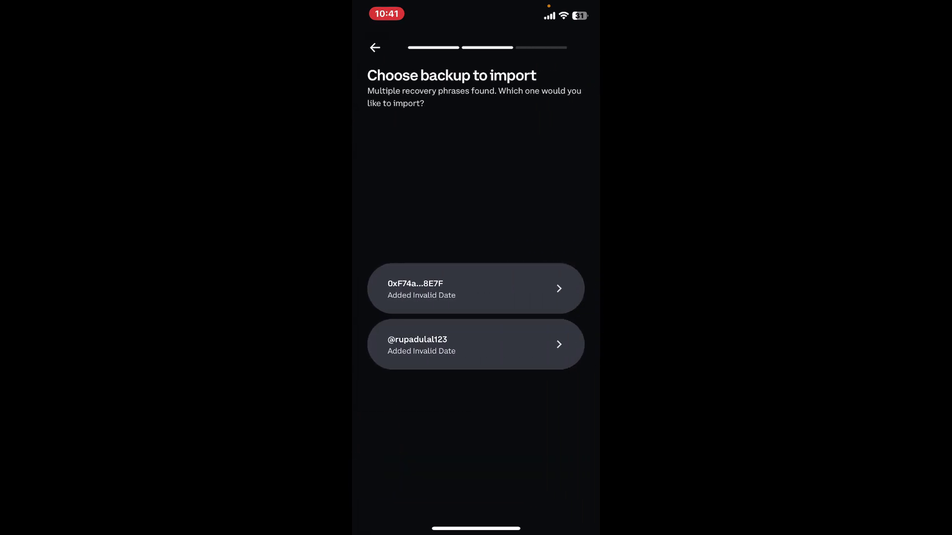
left_click(475, 288)
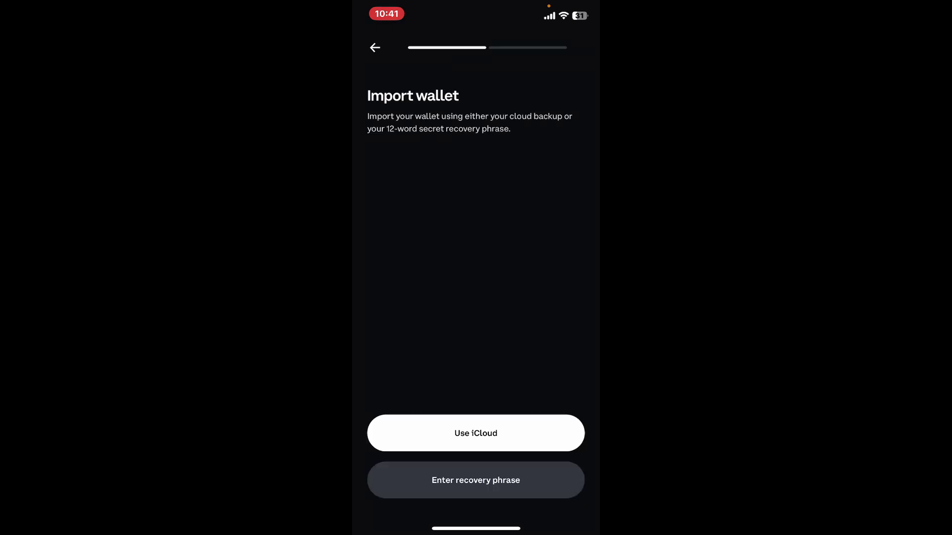
Step: Pick 'Enter recovery phrase', acknowledge the scam warning, and tick the terms agreement checkbox
left_click(474, 480)
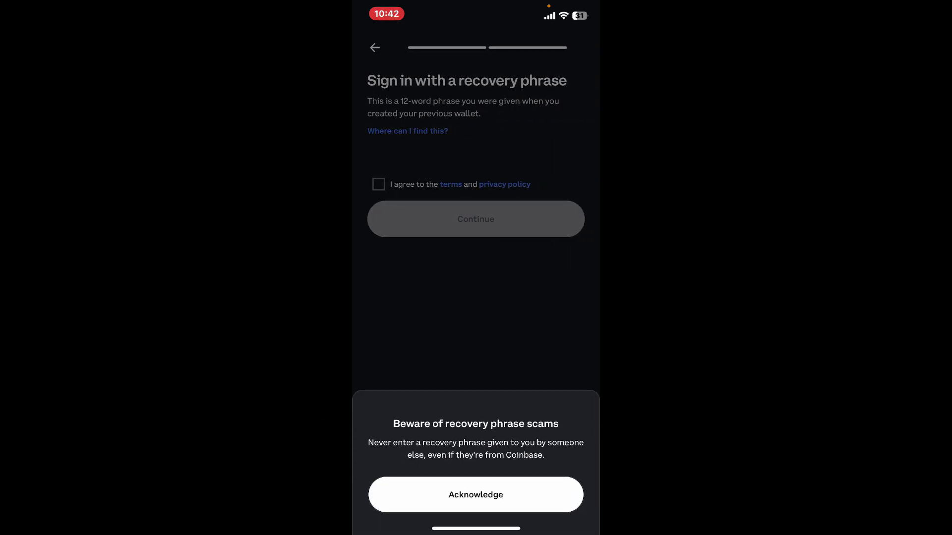
left_click(475, 518)
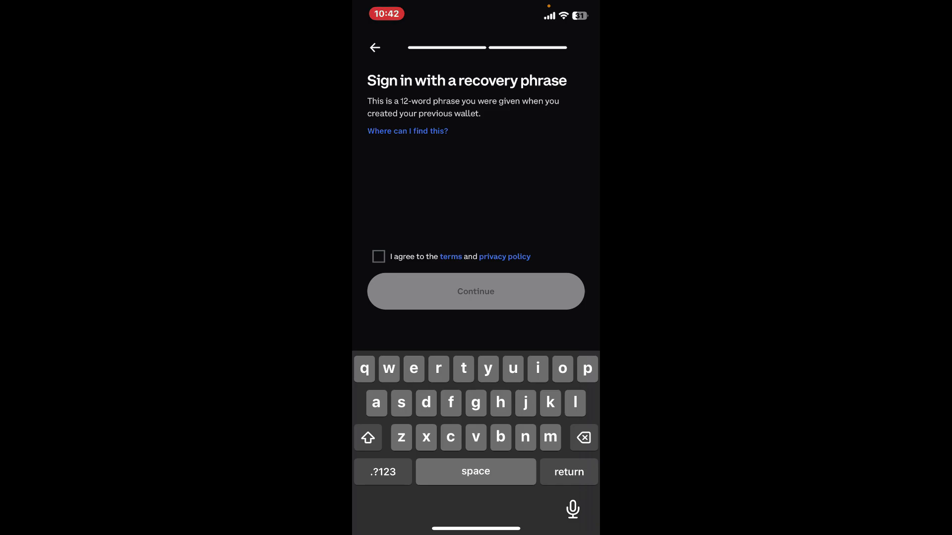
left_click(387, 149)
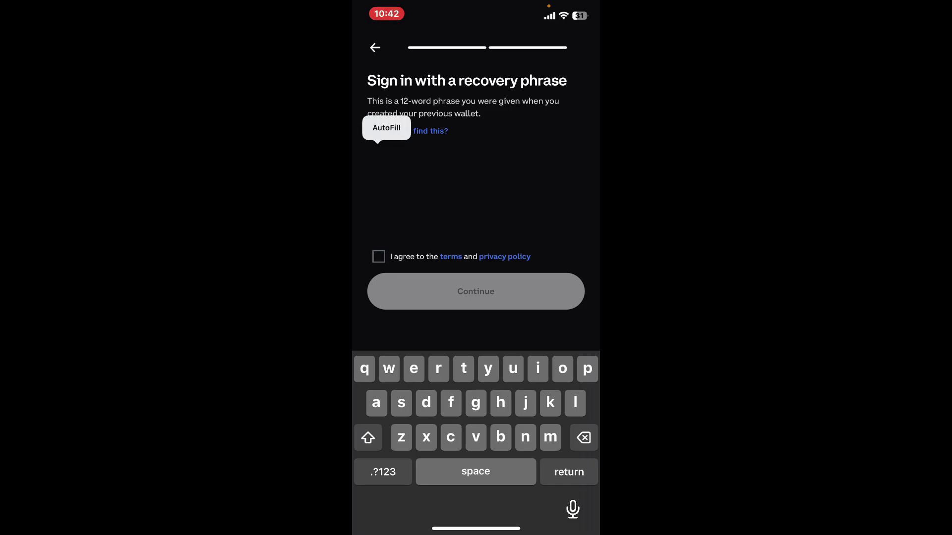
left_click_drag(475, 529, 475, 297)
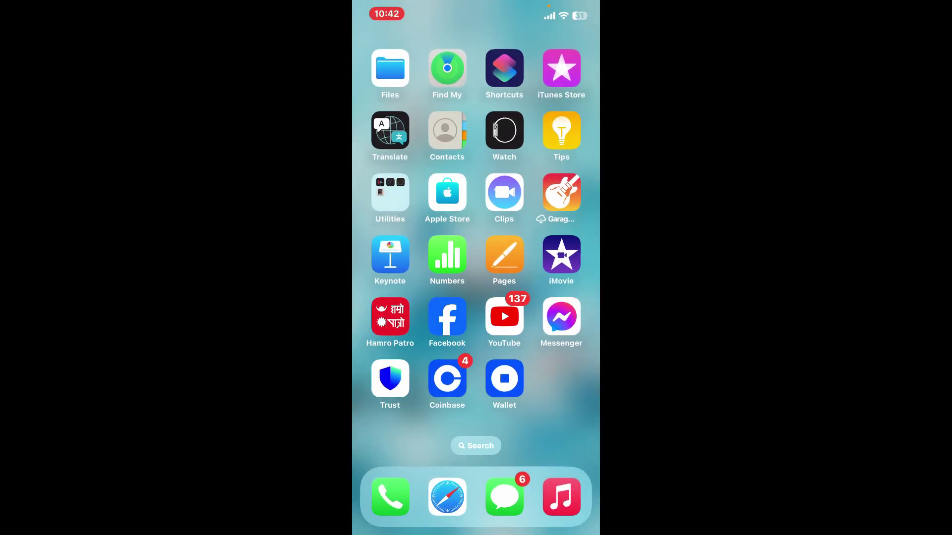
left_click_drag(550, 260, 402, 260)
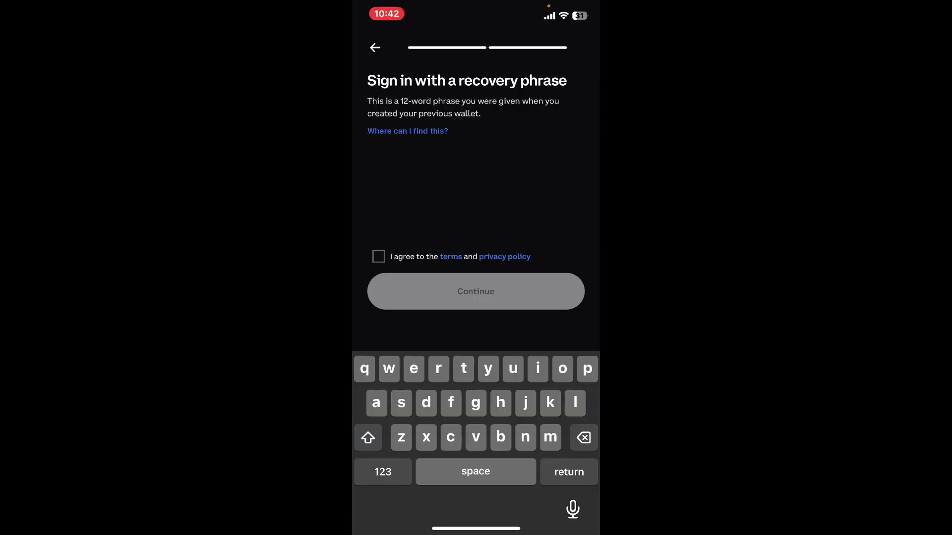
left_click(378, 257)
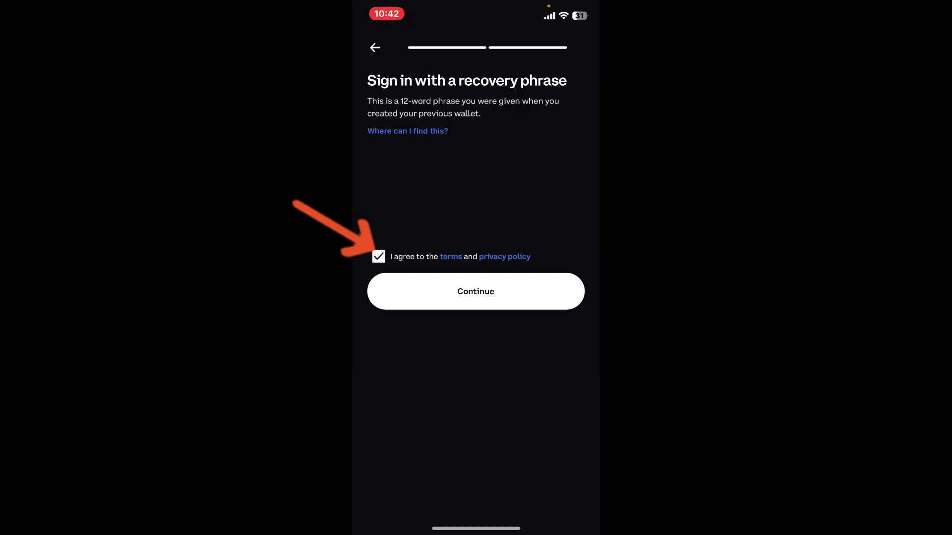
Step: Press Continue on the recovery phrase sign-in, then swipe back from the username screen
left_click(475, 291)
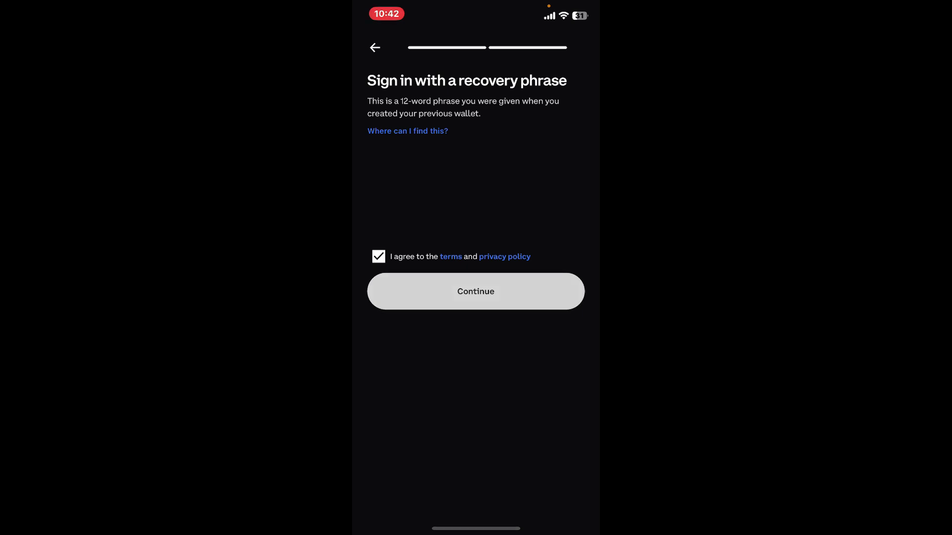
left_click_drag(357, 268, 565, 268)
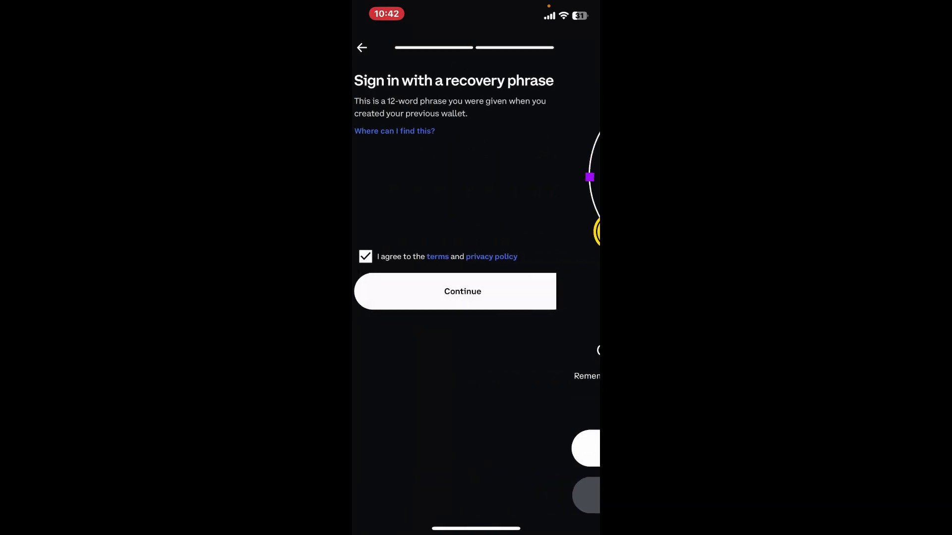